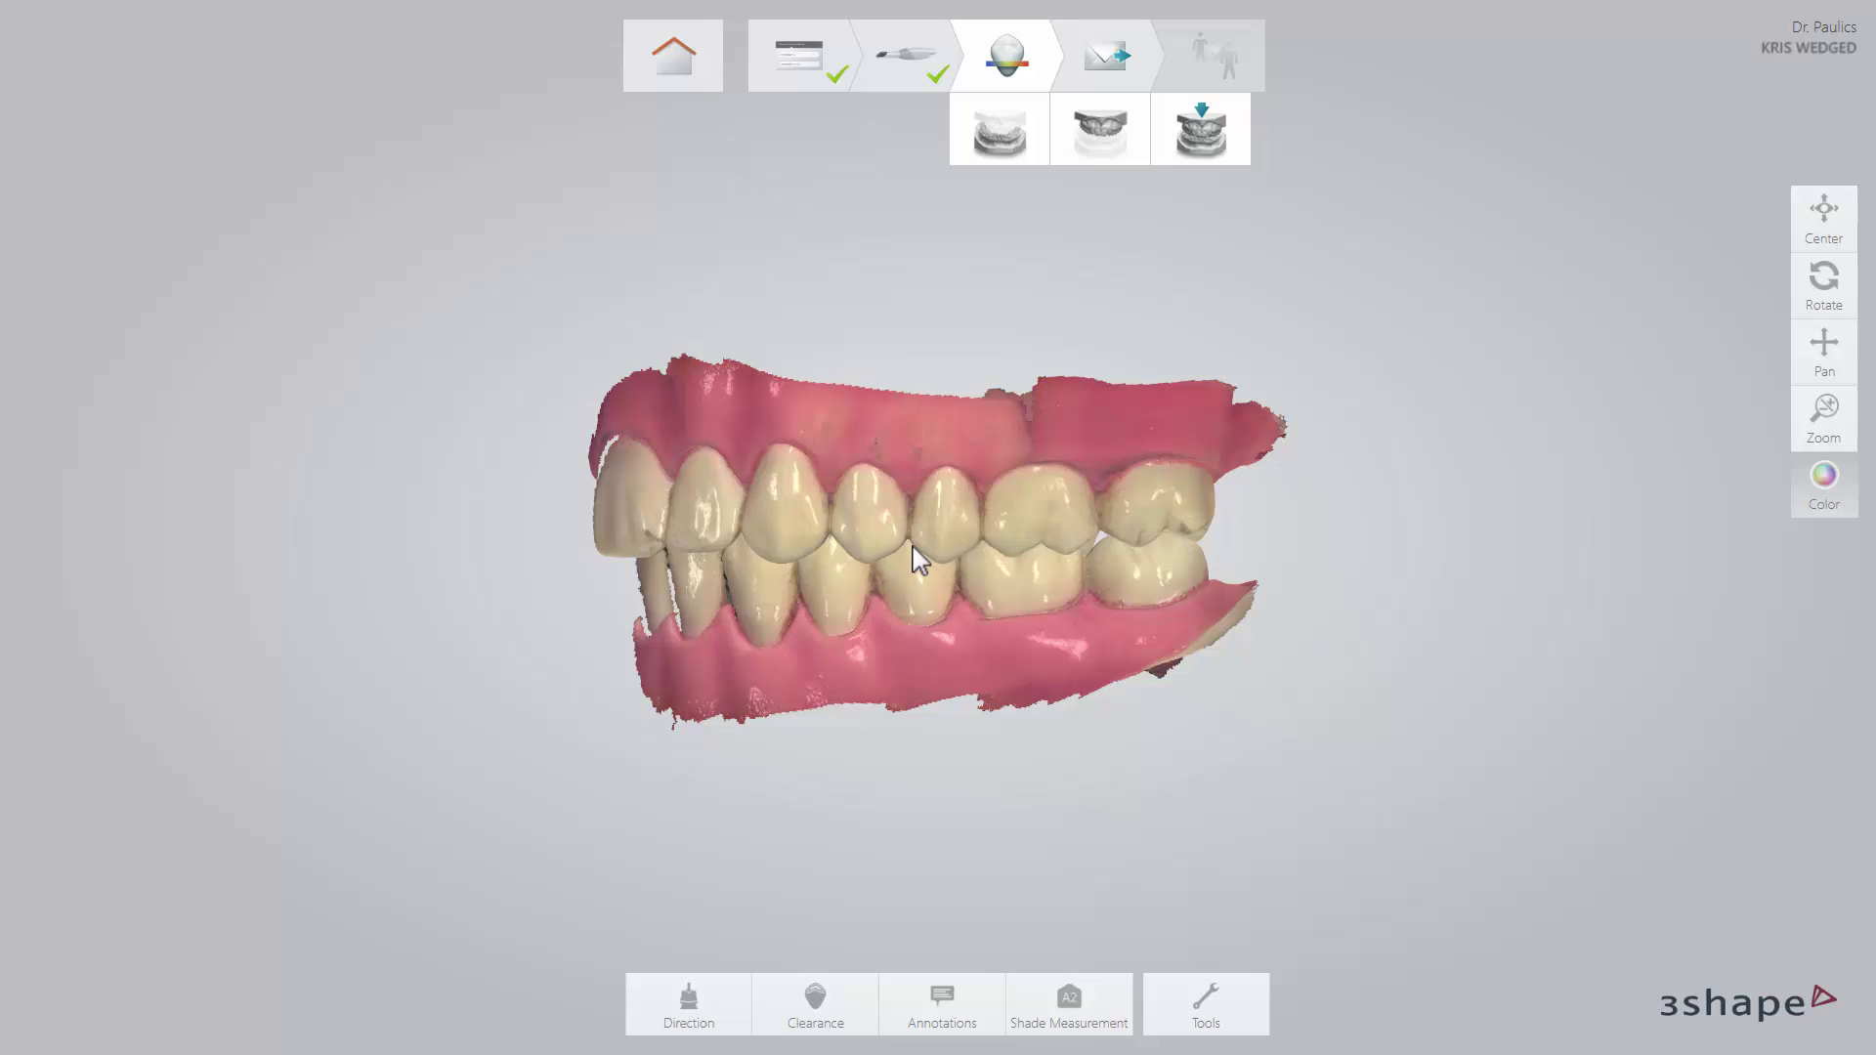
Send the order with its lower, upper and bite scans to 3Shape EventLab
{"action": "left_click", "coordinate": [1113, 86]}
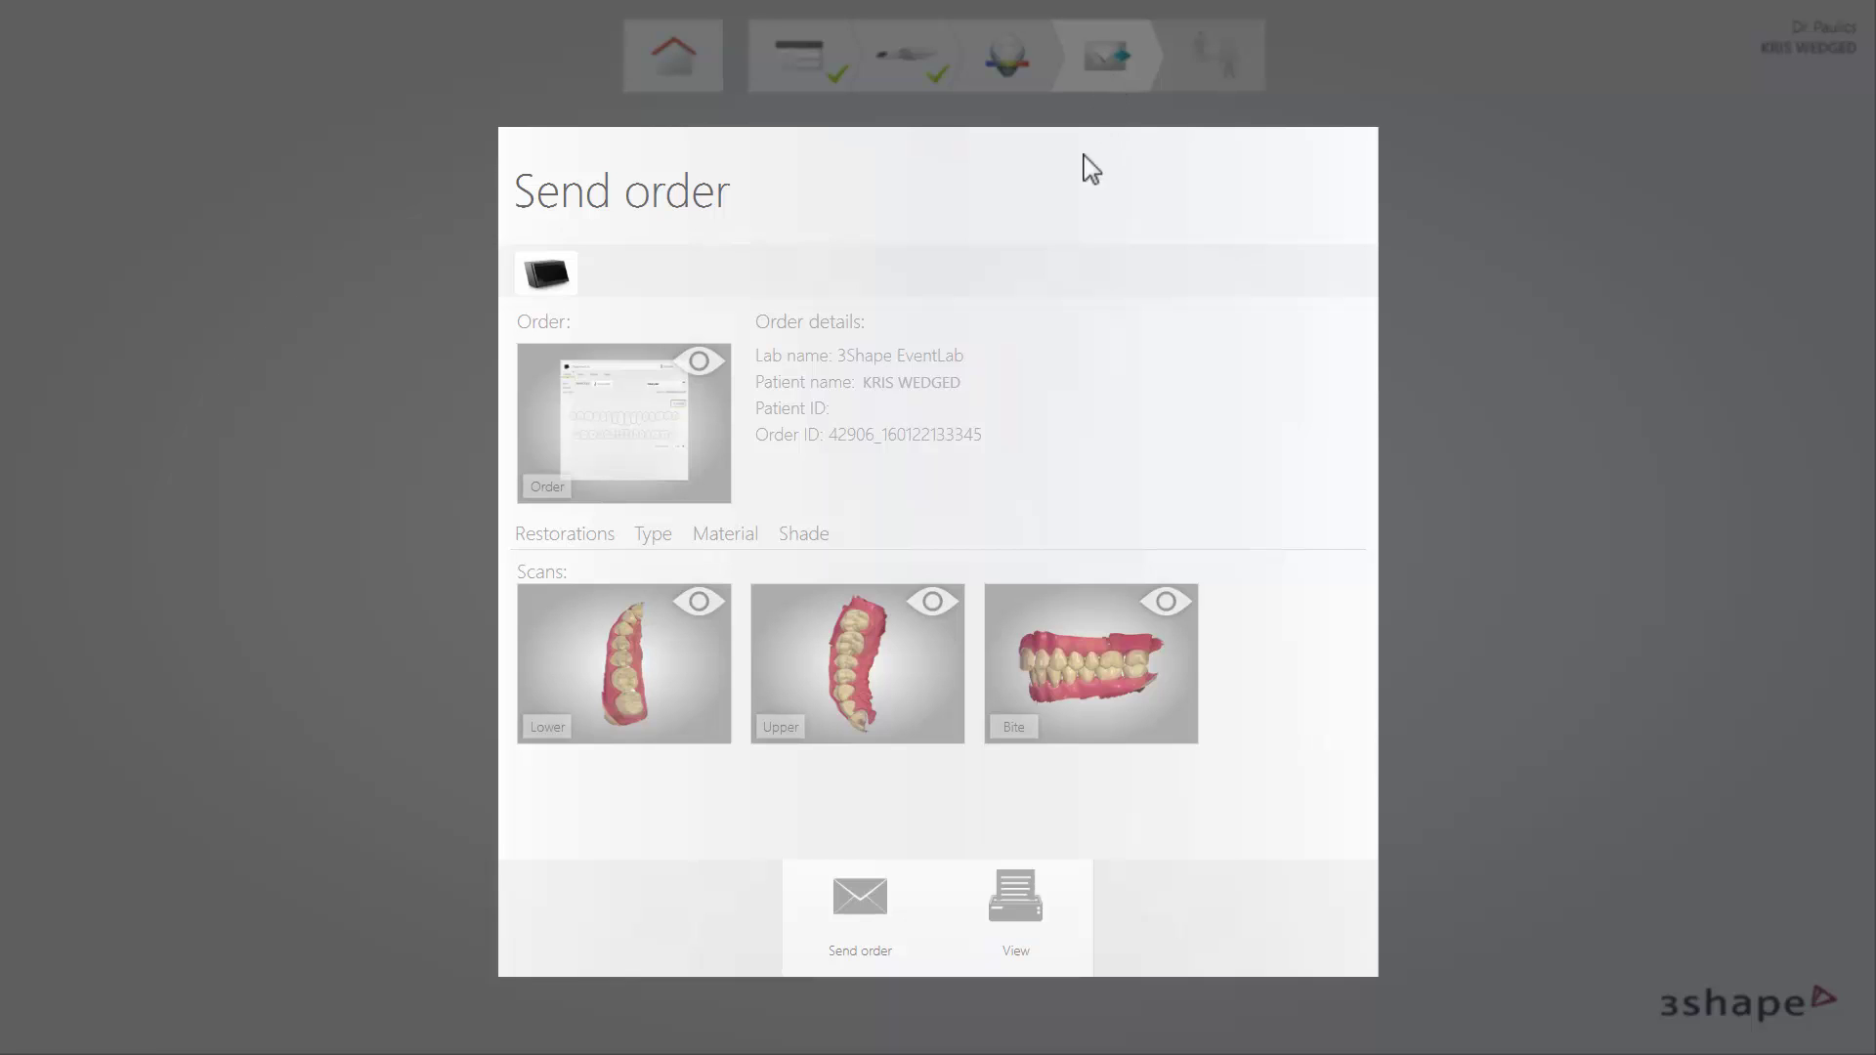
{"action": "left_click", "coordinate": [859, 900]}
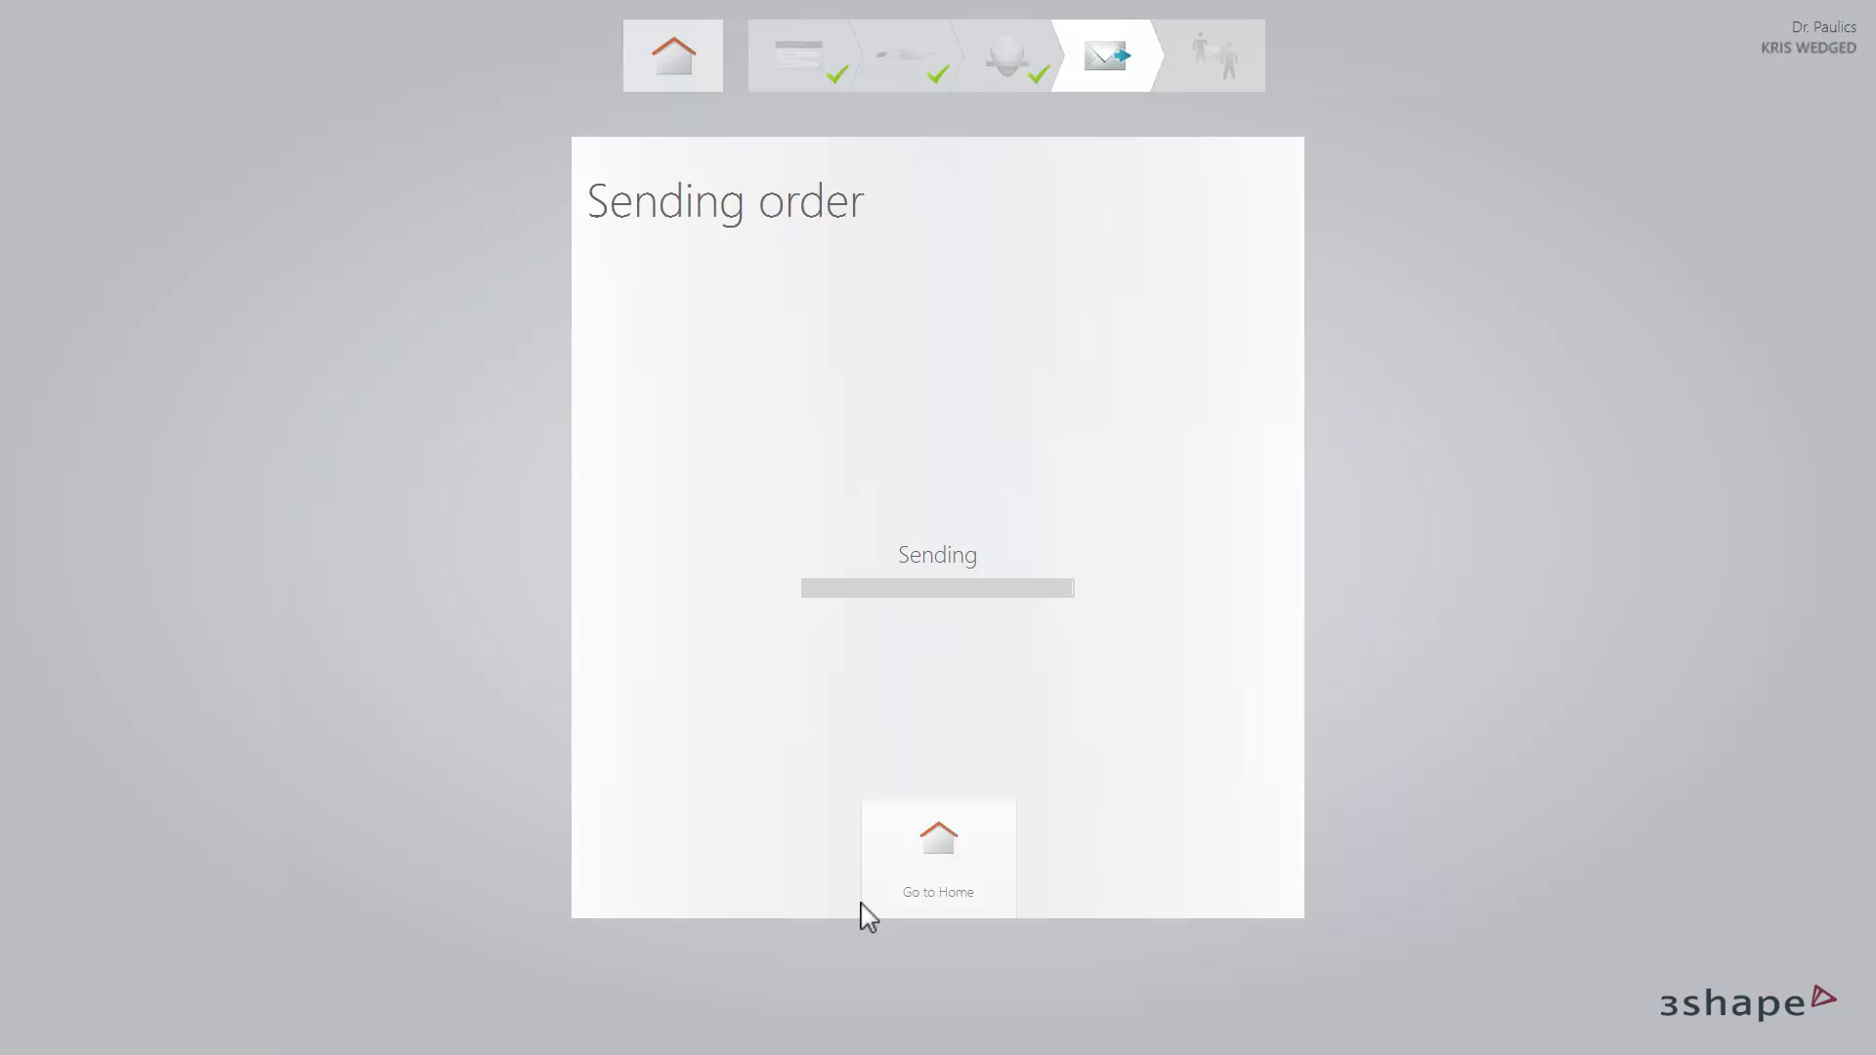
Return home and reopen the sent order's Send page, confirming it was already sent
{"action": "left_click", "coordinate": [936, 858]}
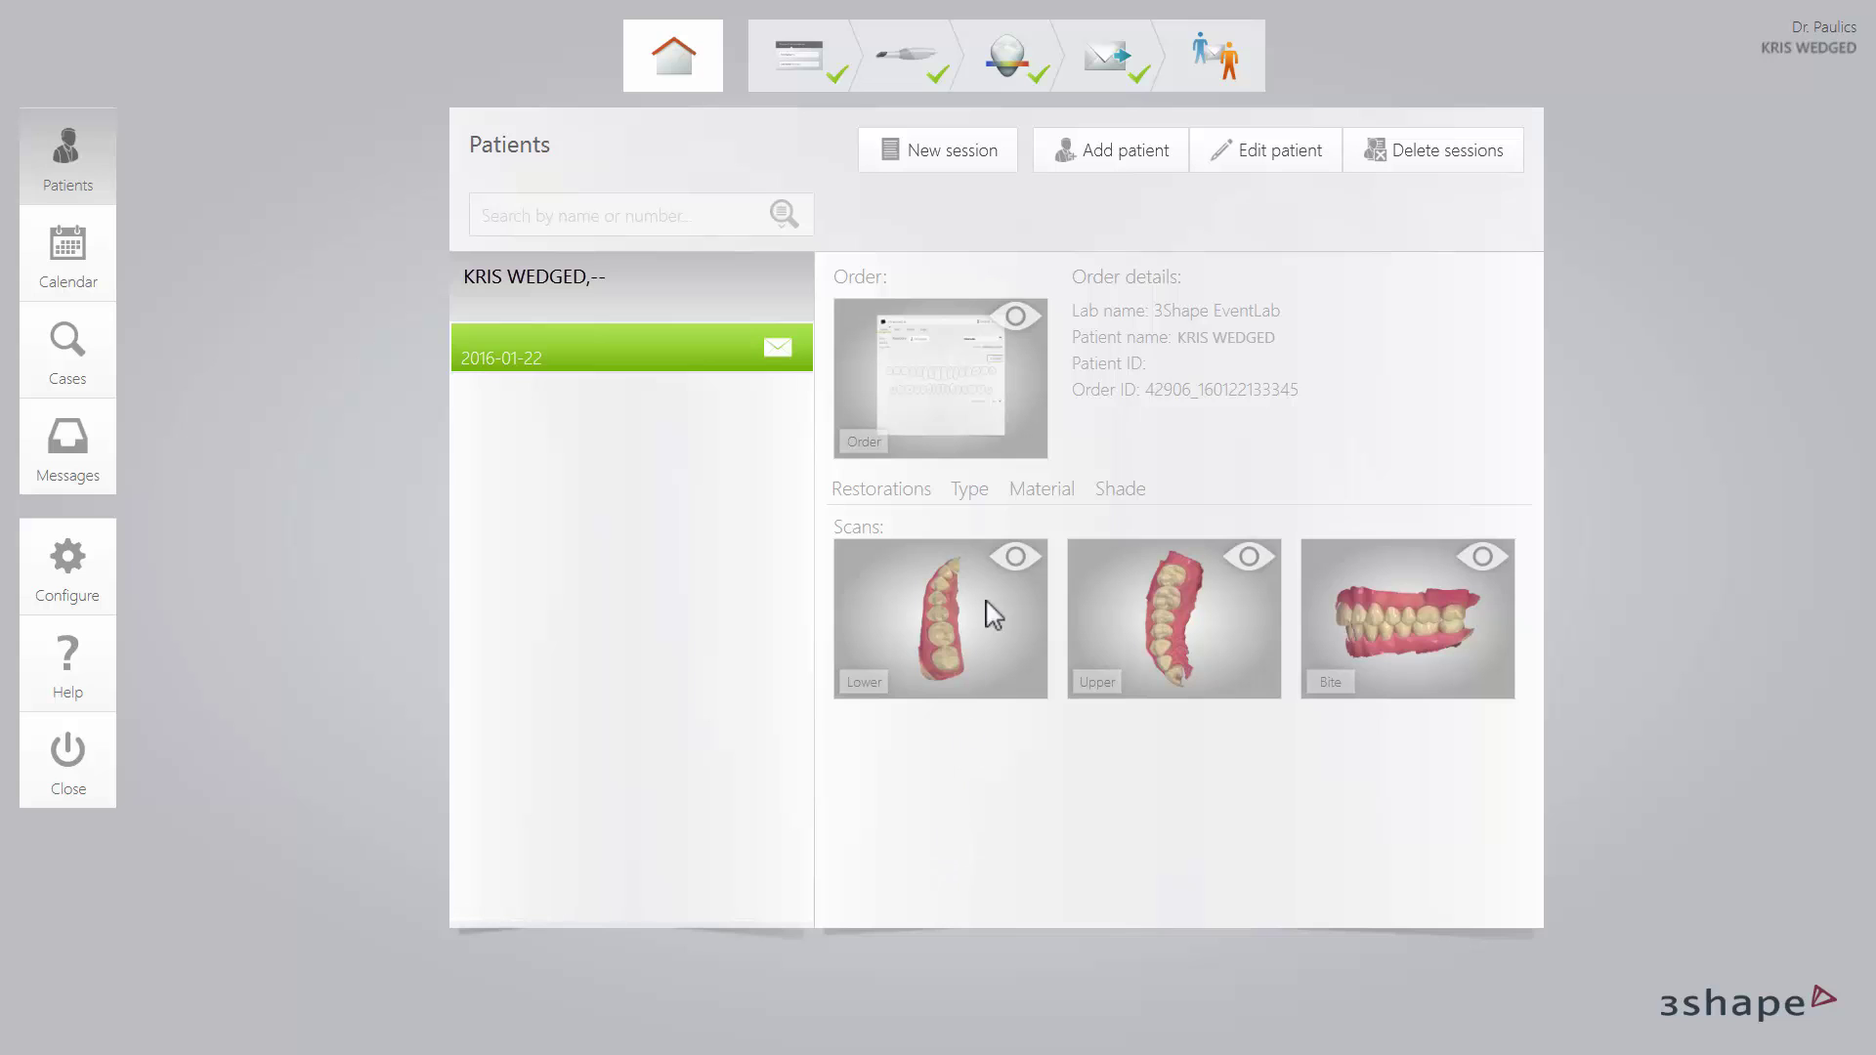
{"action": "left_click", "coordinate": [1102, 70]}
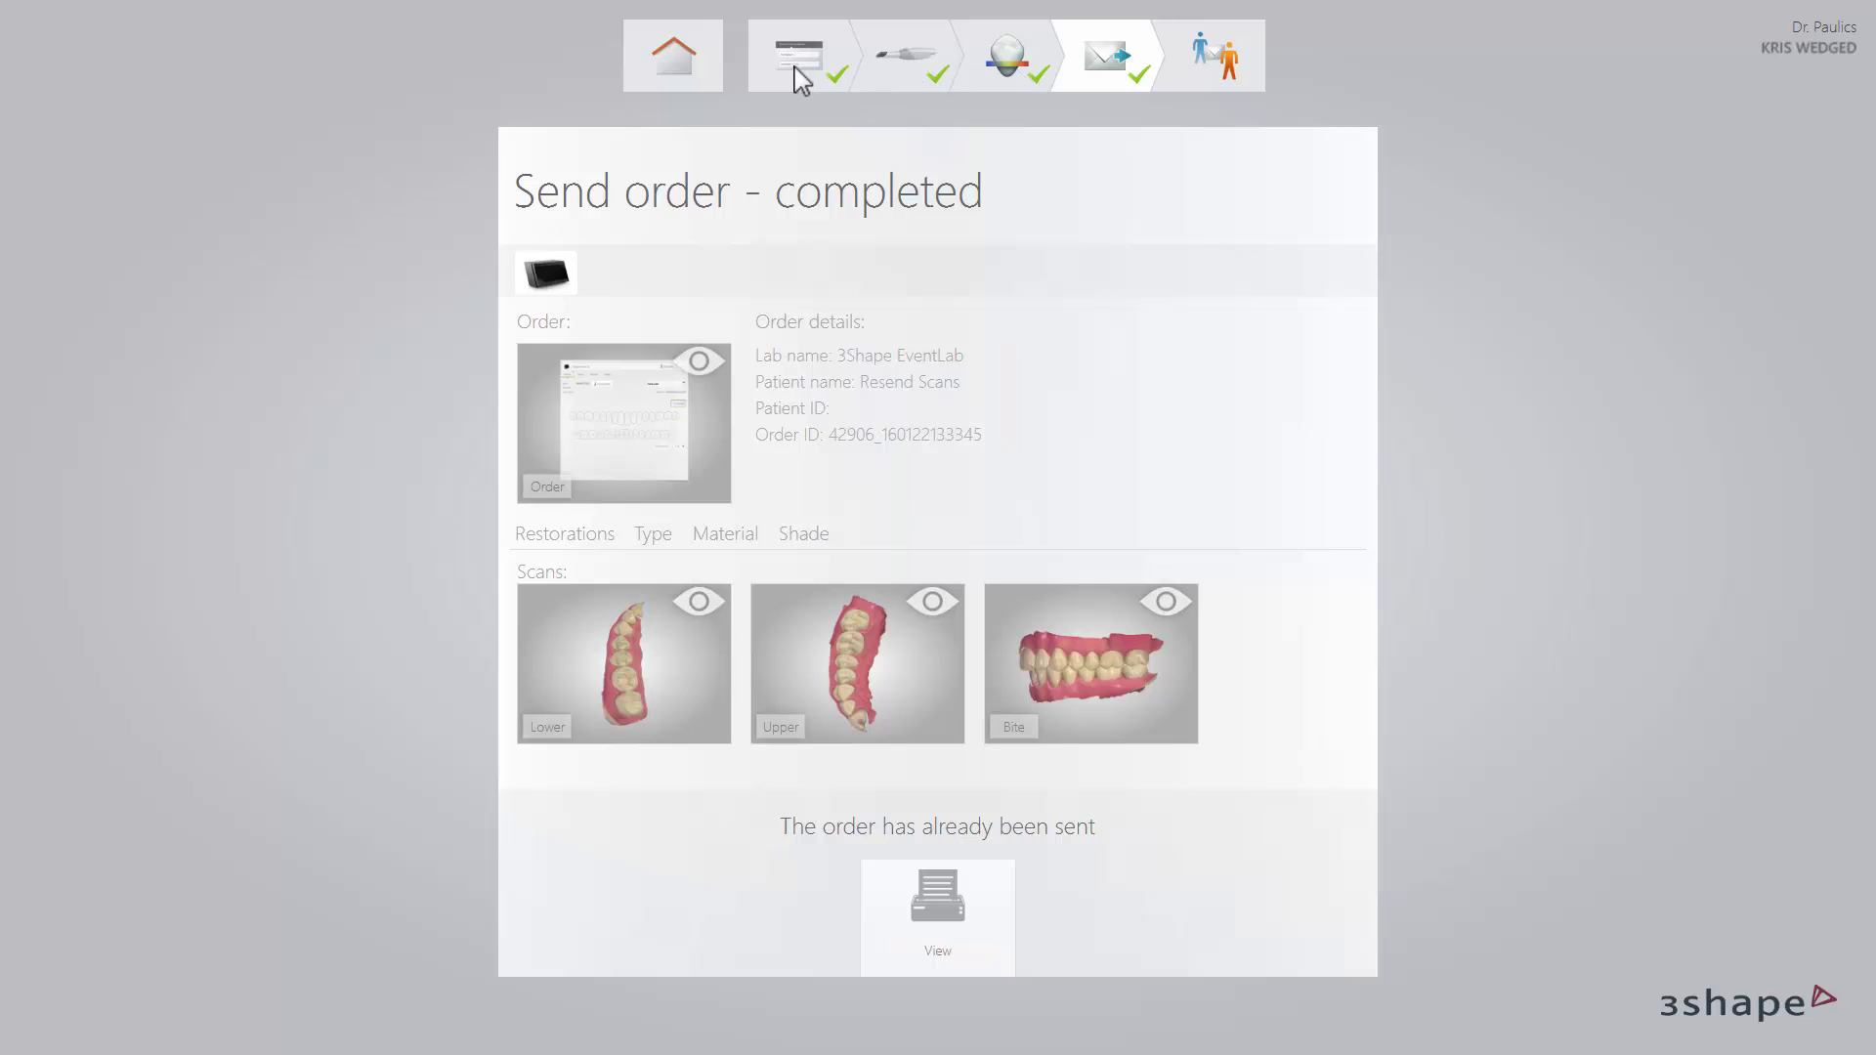
Reopen the sent order's form showing its general details and tooth chart
{"action": "left_click", "coordinate": [794, 67]}
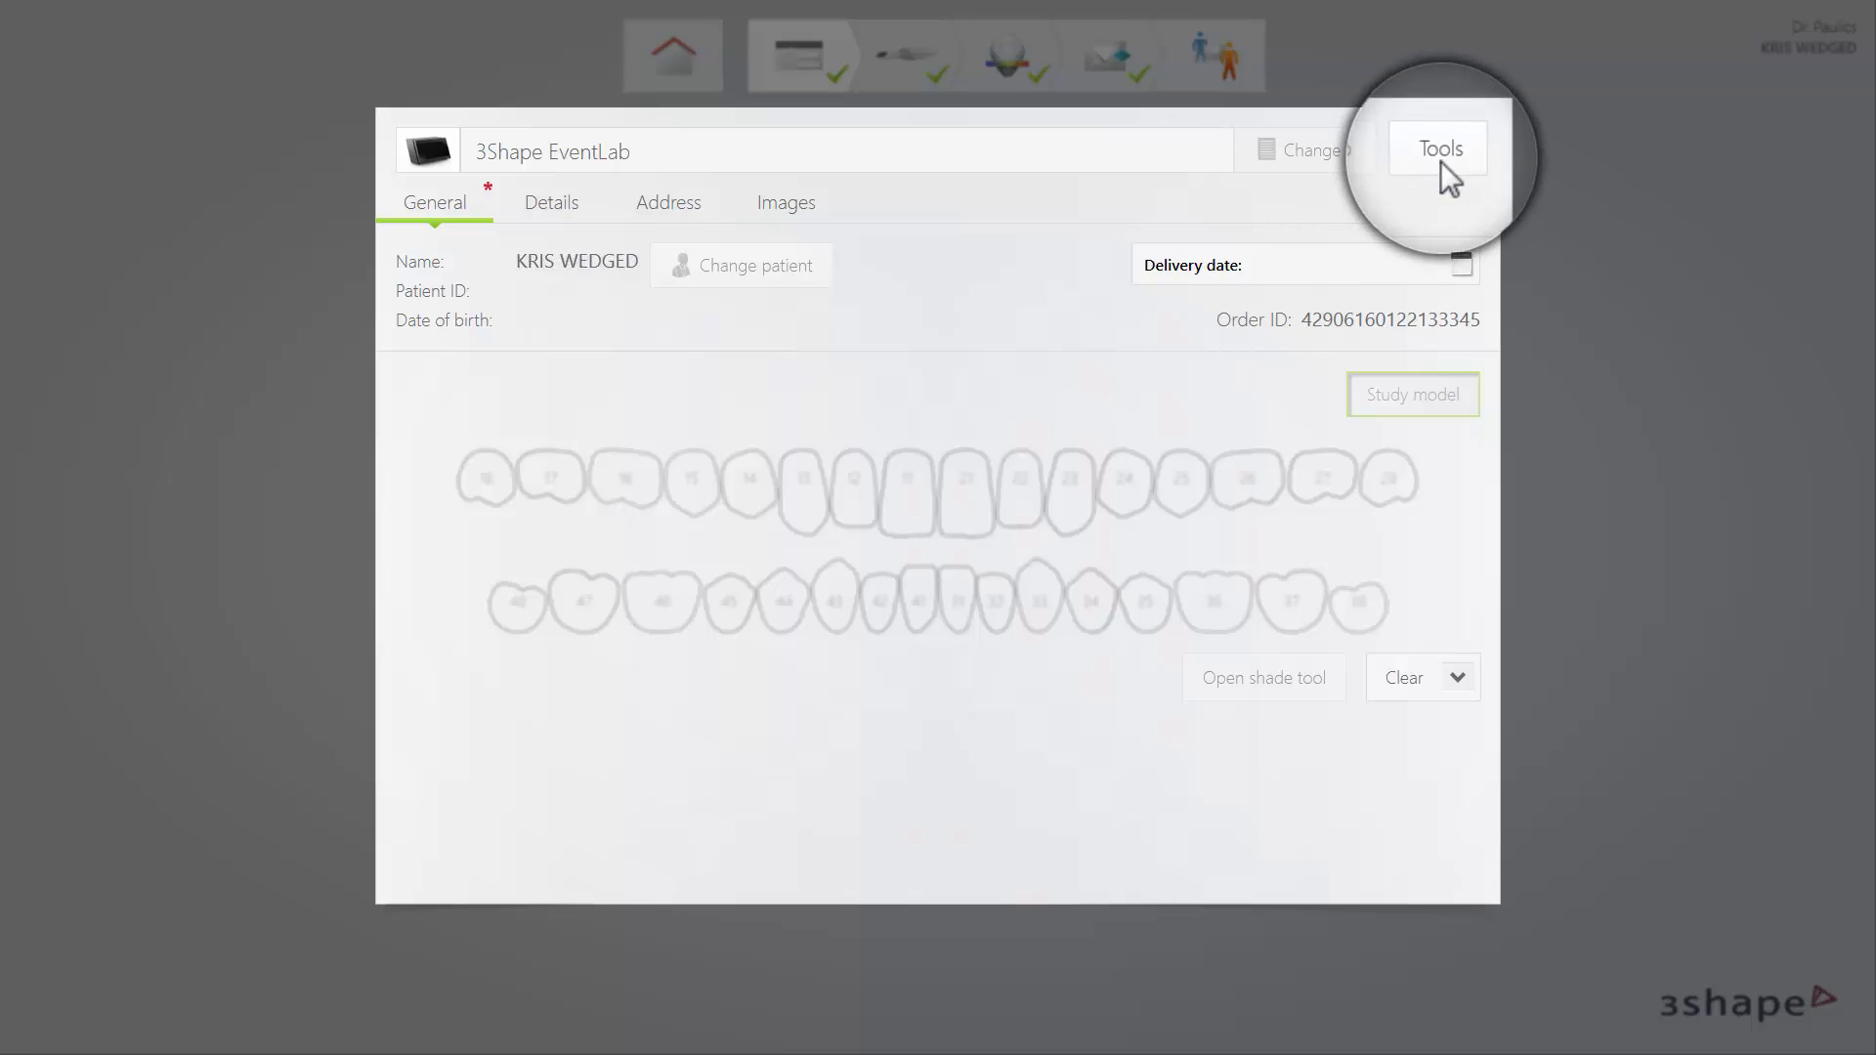
Choose Copy from the order form's Tools menu
{"action": "left_click", "coordinate": [1440, 156]}
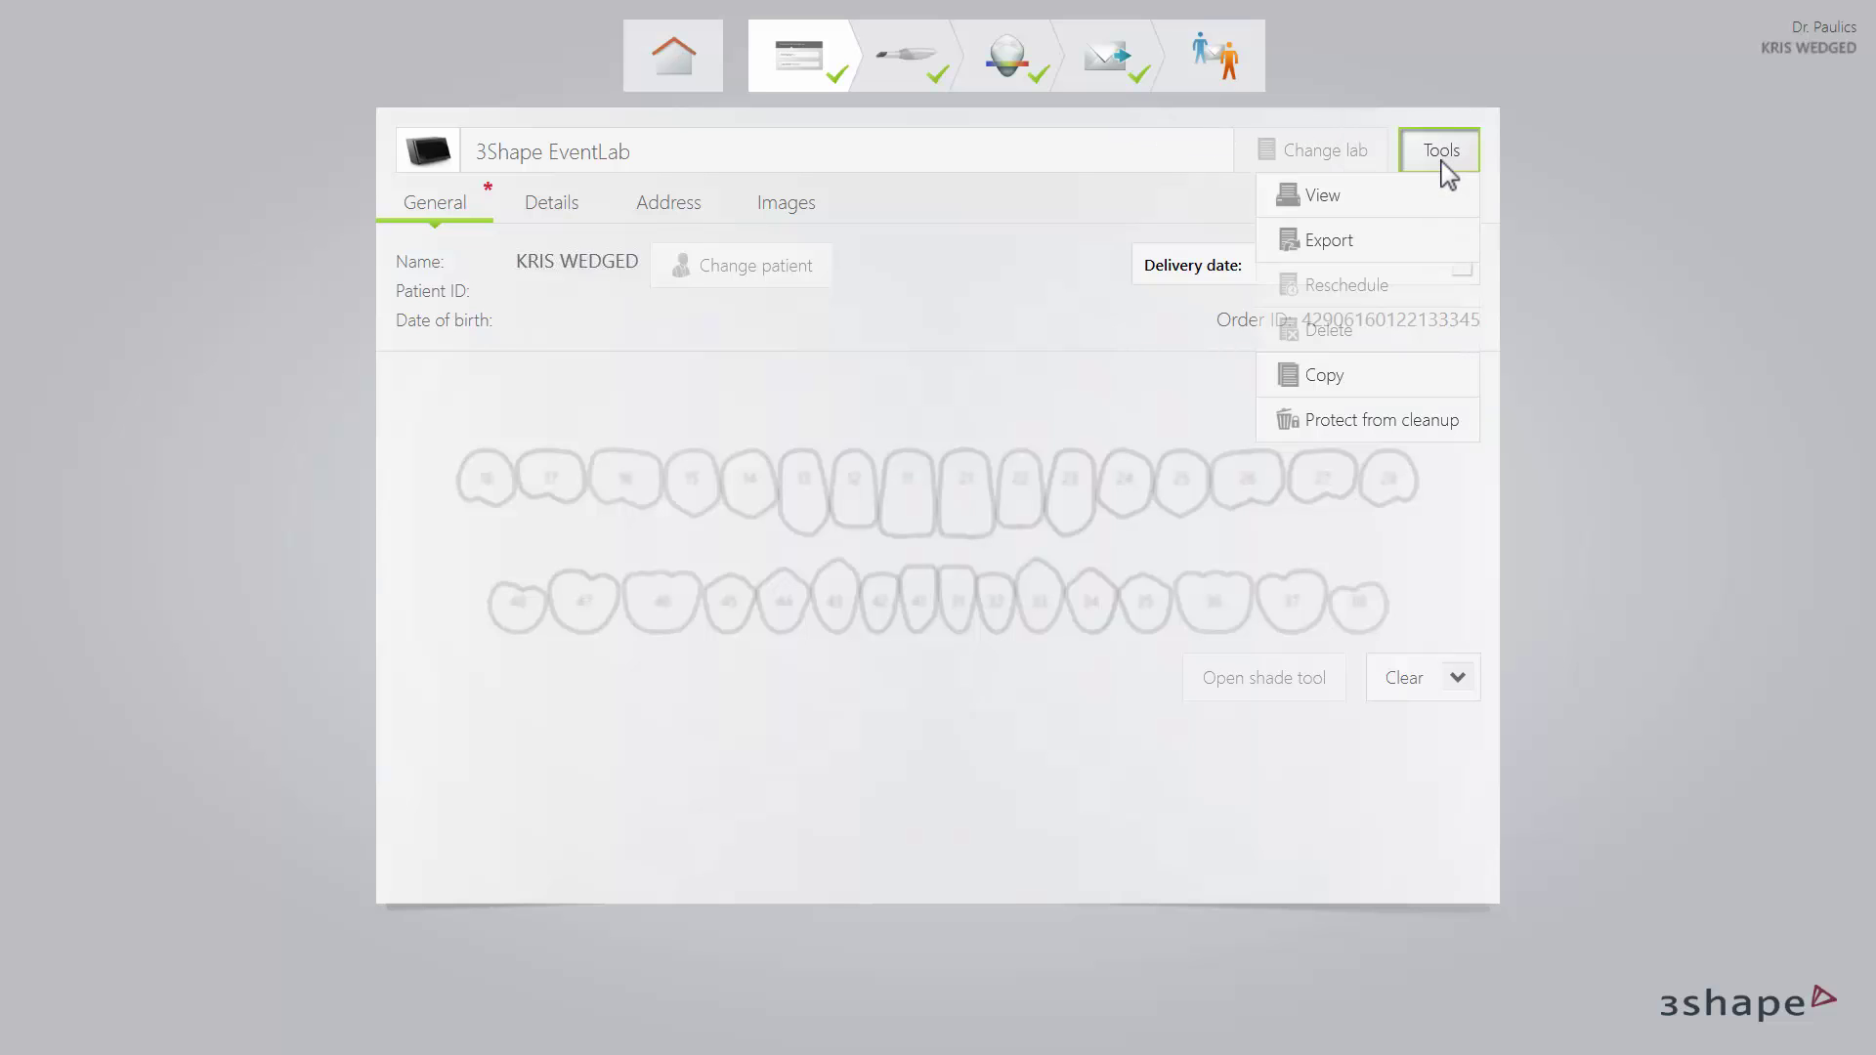
{"action": "left_click", "coordinate": [1347, 386]}
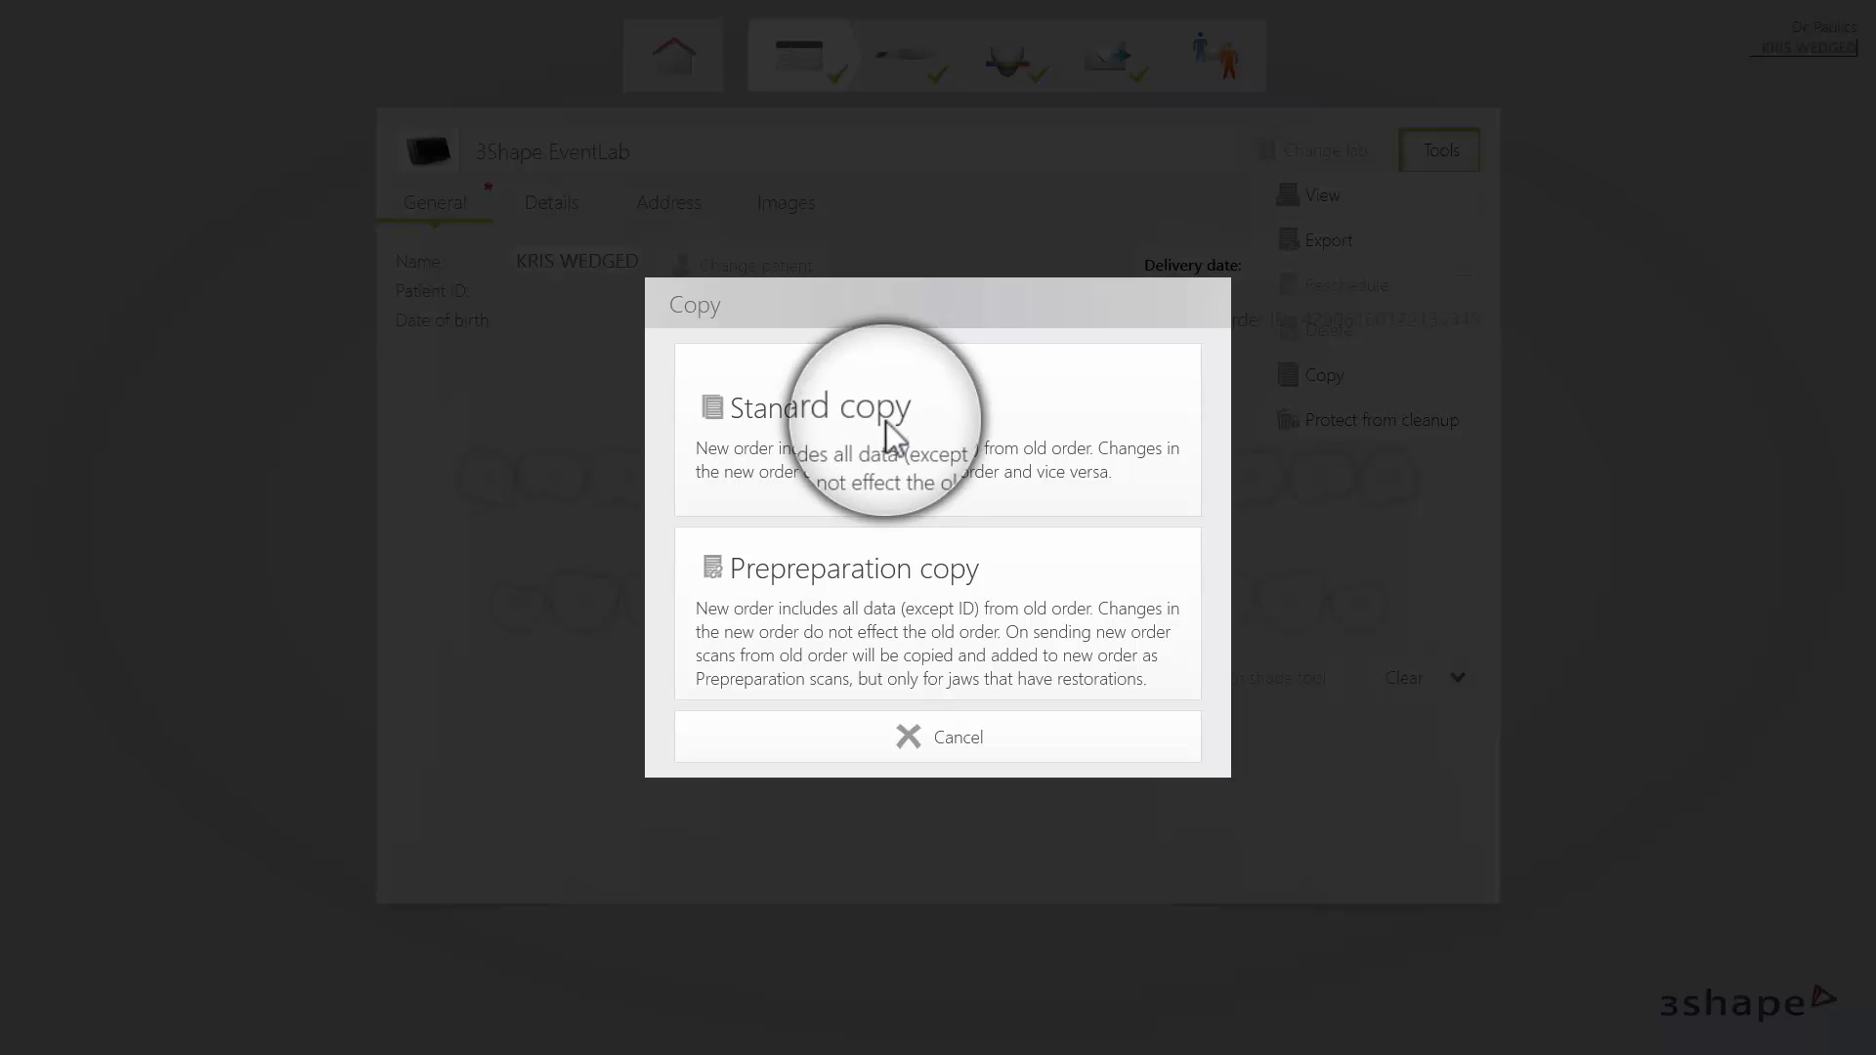
{"action": "left_click", "coordinate": [892, 432]}
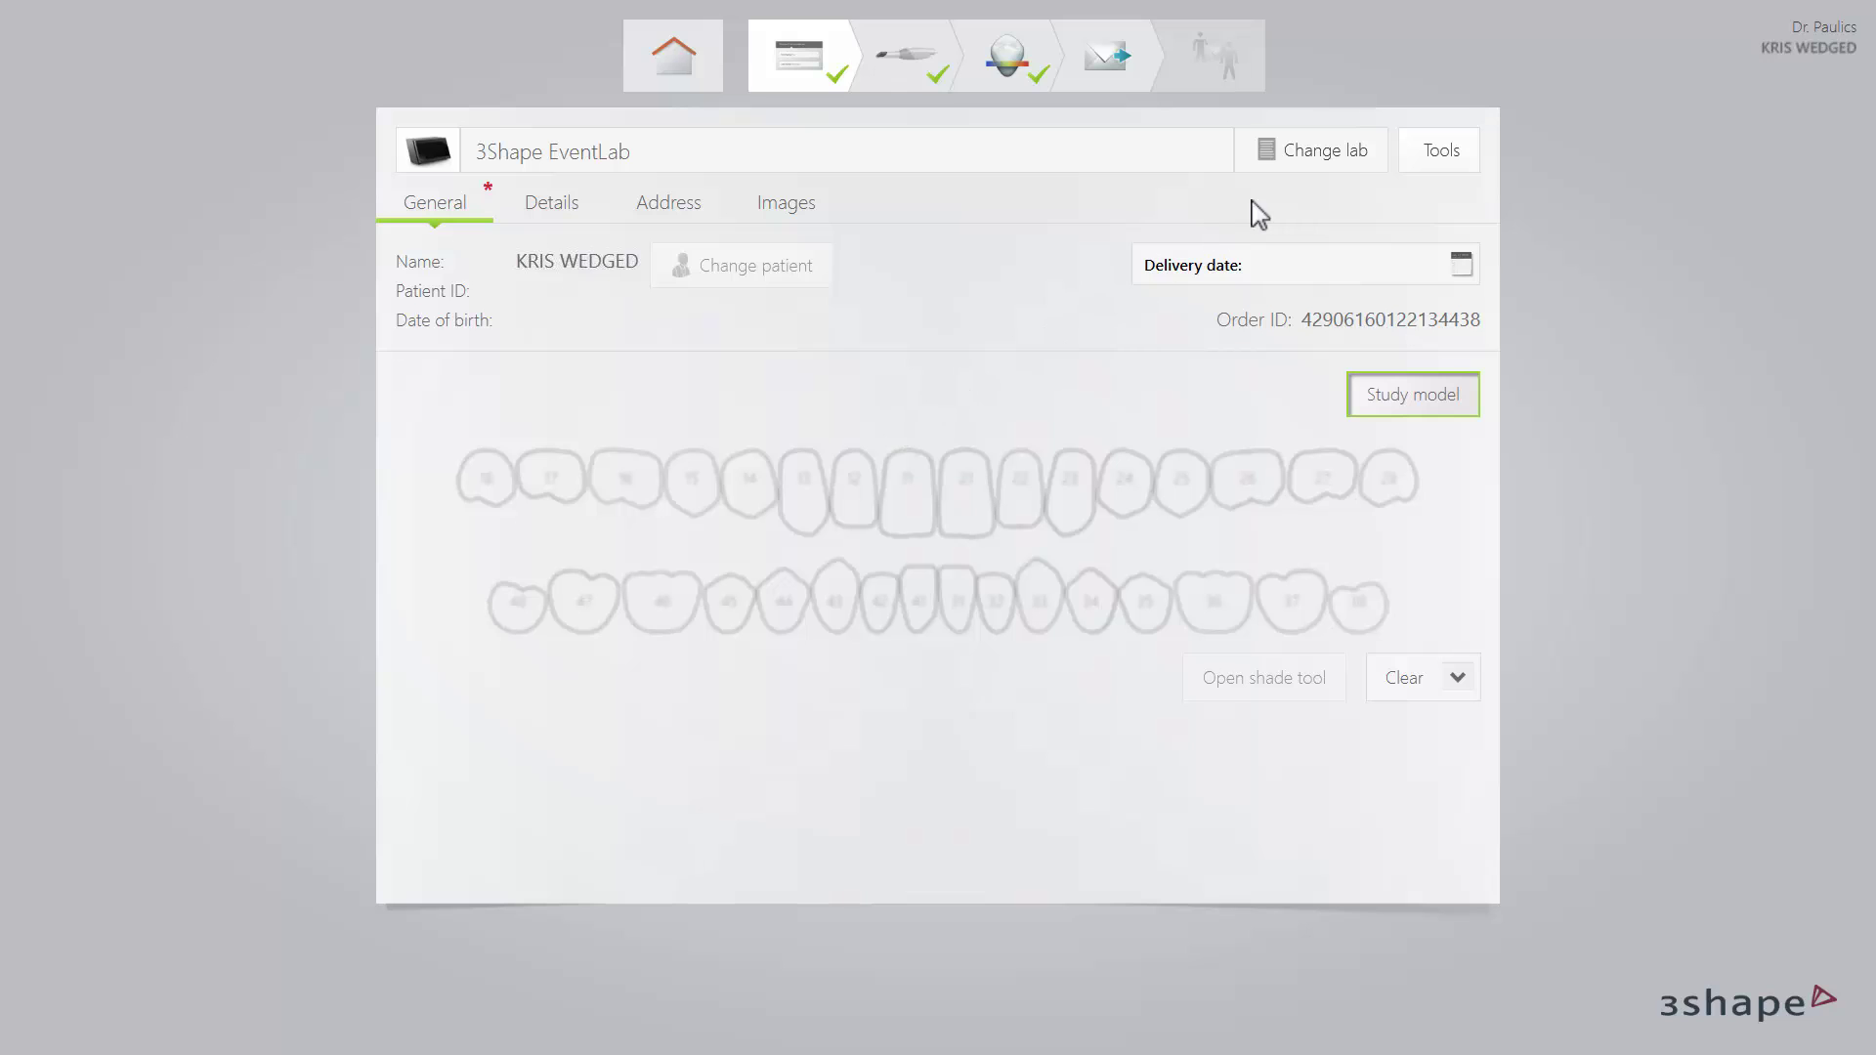
Switch the copied order's lab to Paulics 3Shape Lab, accepting the template change
{"action": "left_click", "coordinate": [1315, 162]}
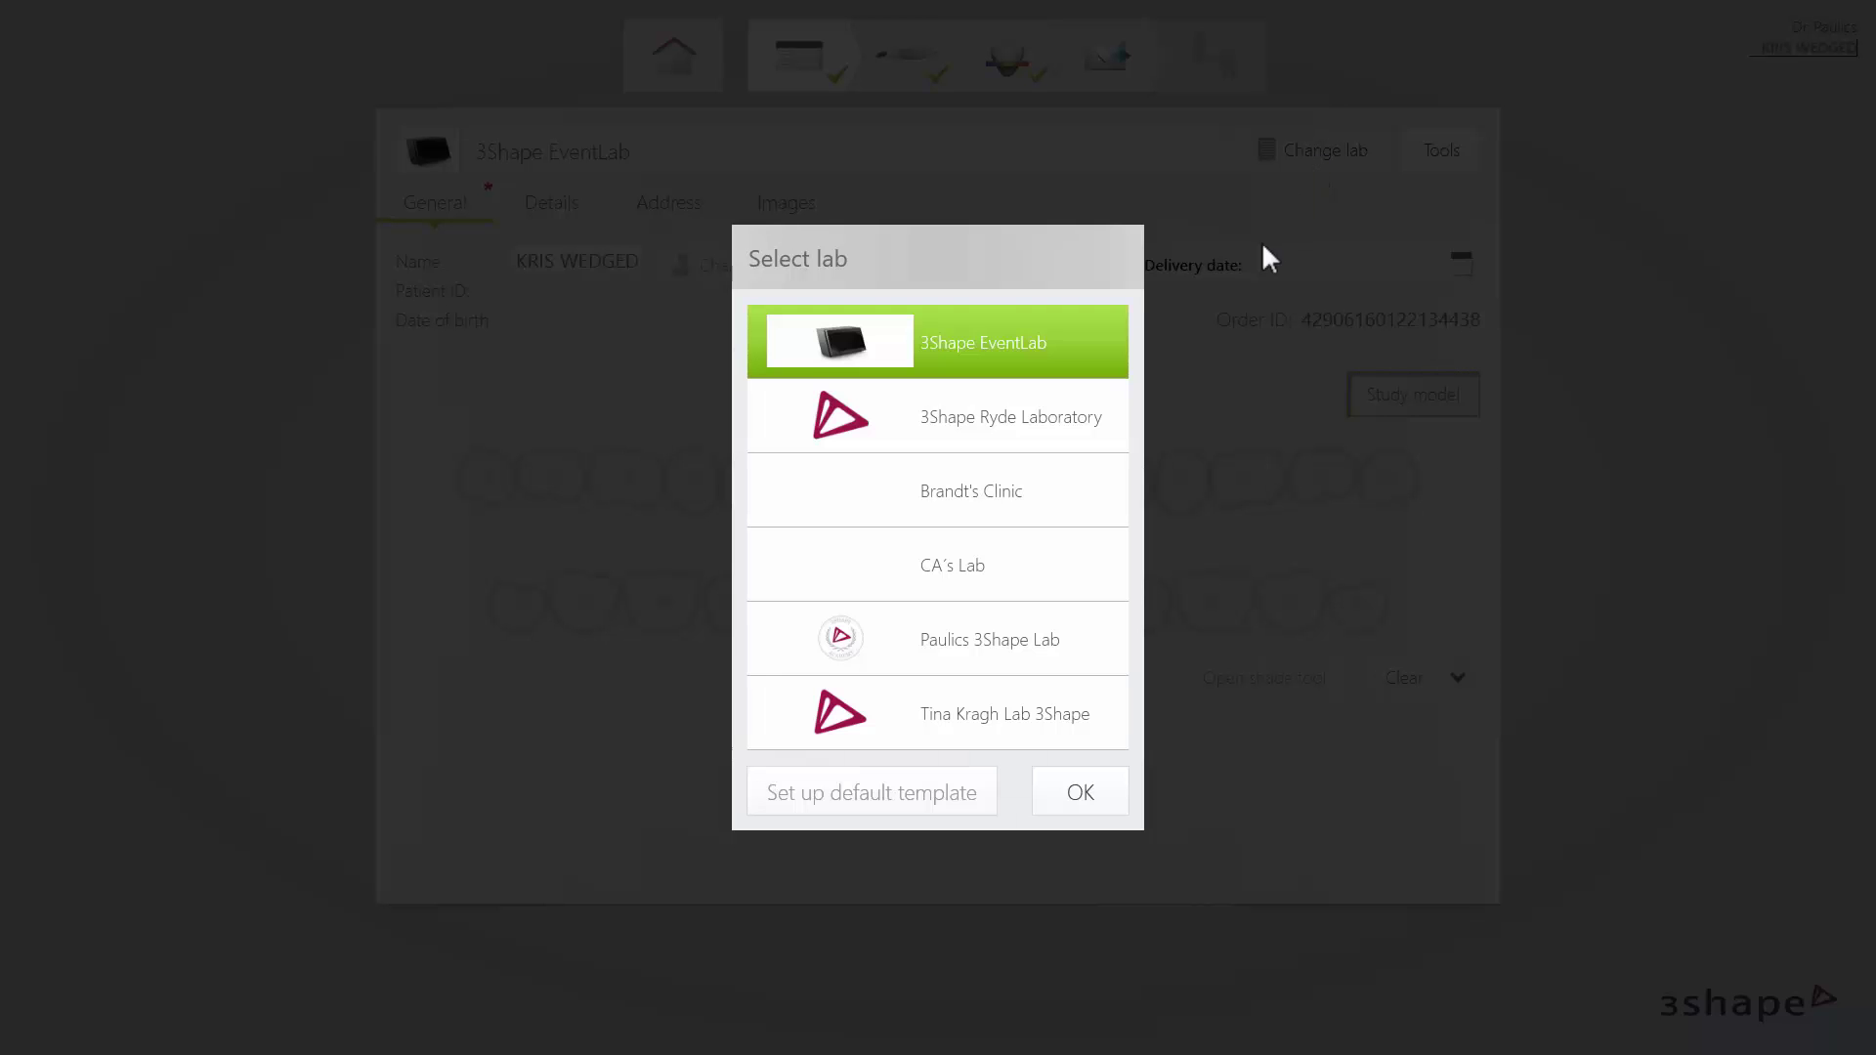
{"action": "left_click", "coordinate": [1001, 657]}
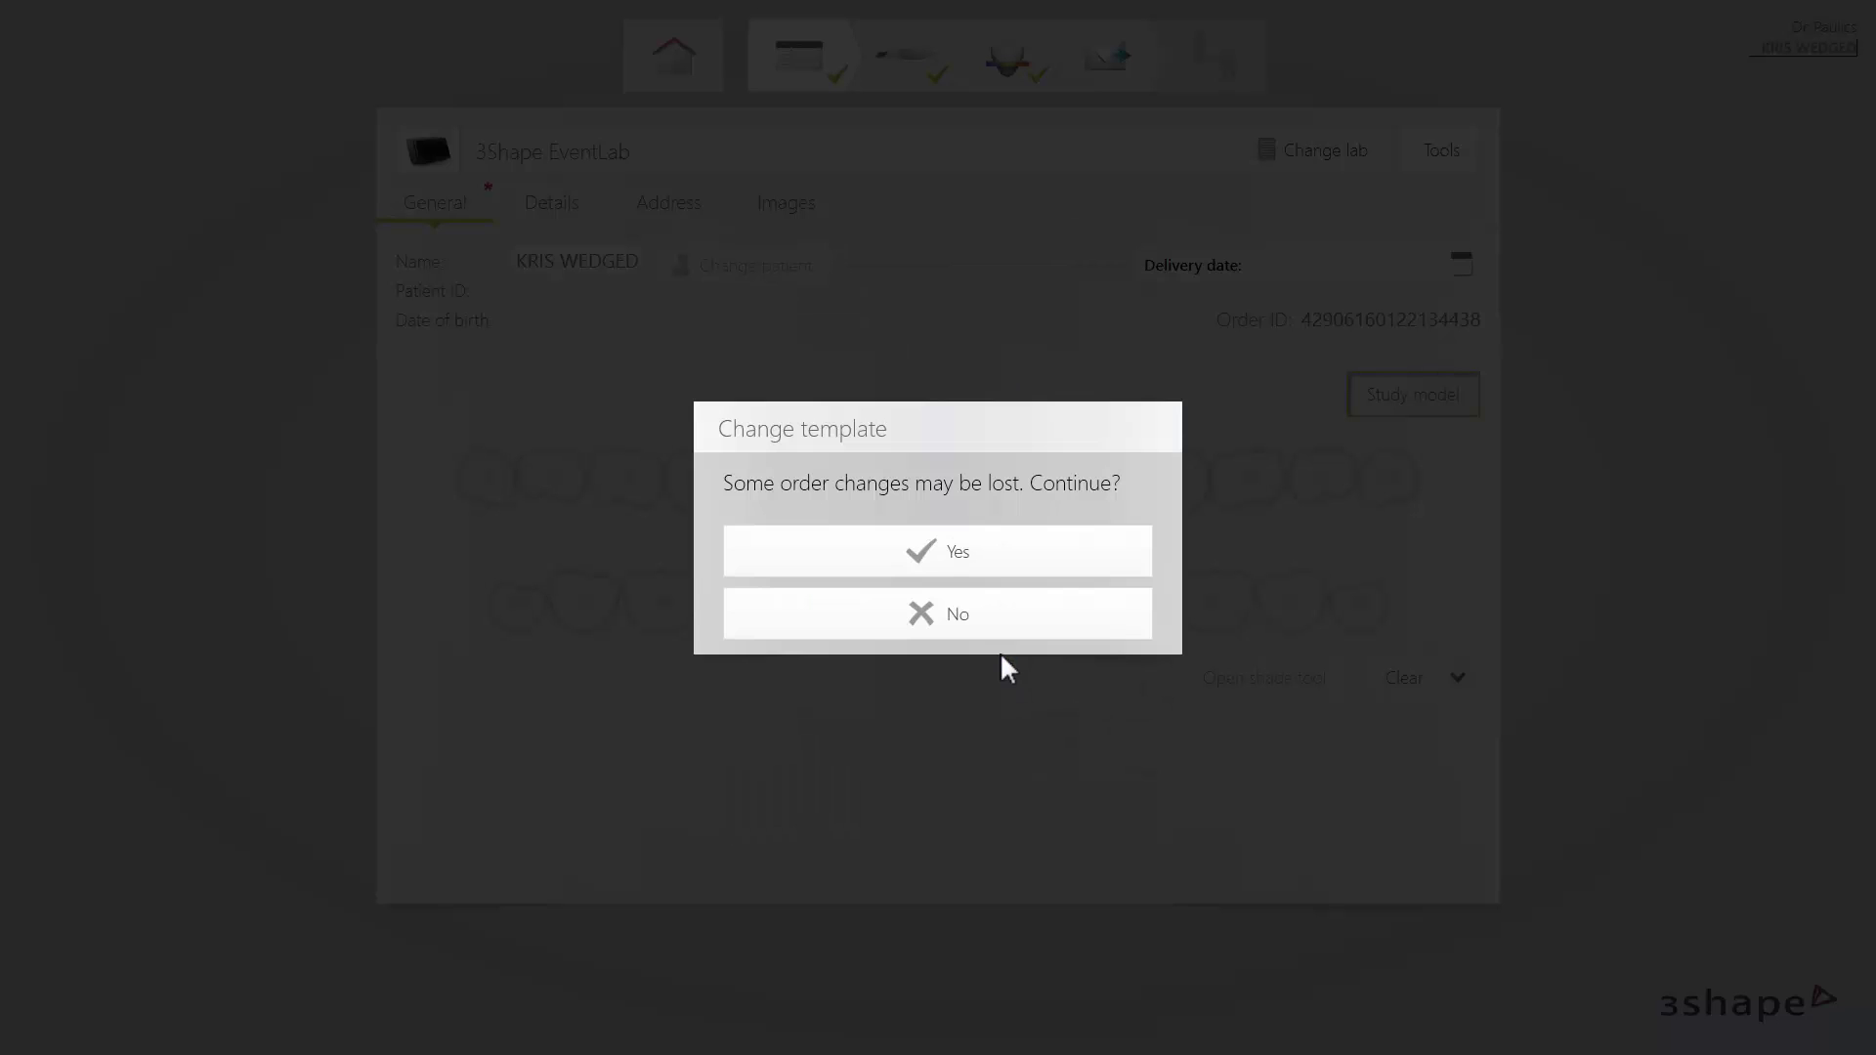
{"action": "left_click", "coordinate": [975, 613]}
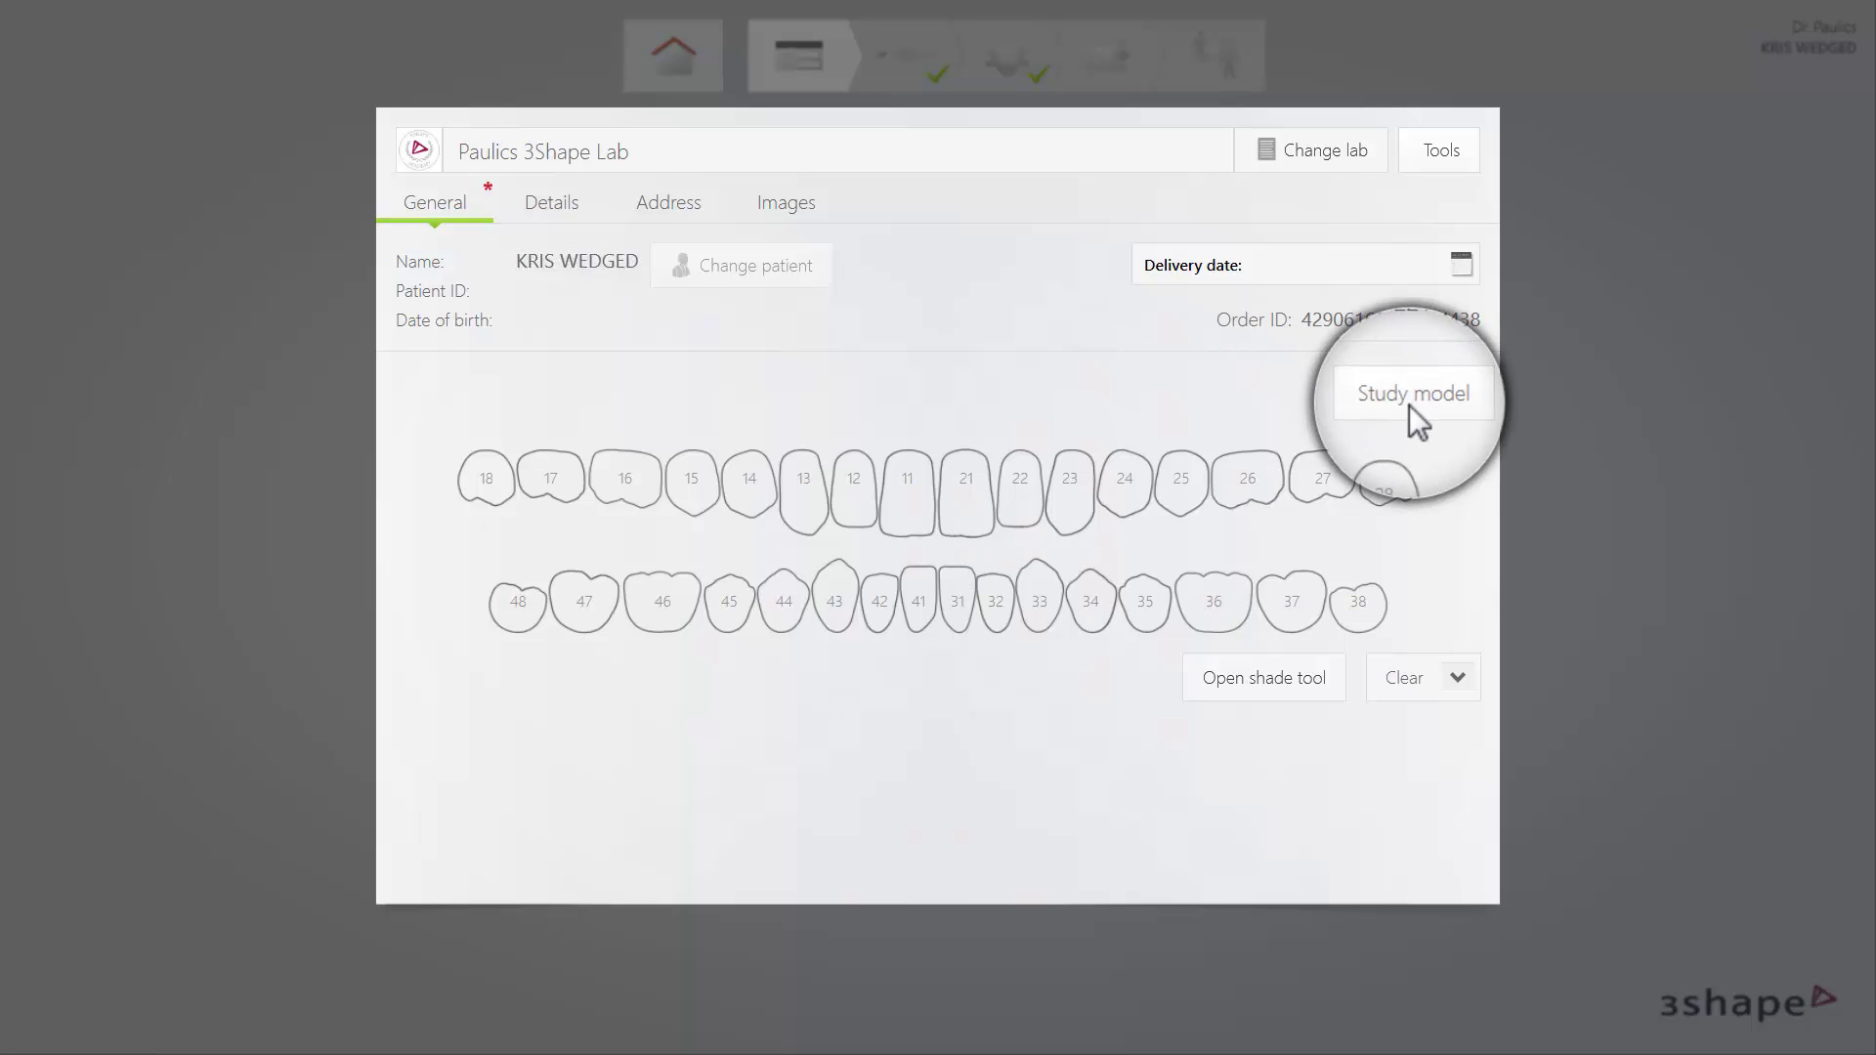
Mark the copied order as a study model and send it to Paulics 3Shape Lab
{"action": "left_click", "coordinate": [1413, 403]}
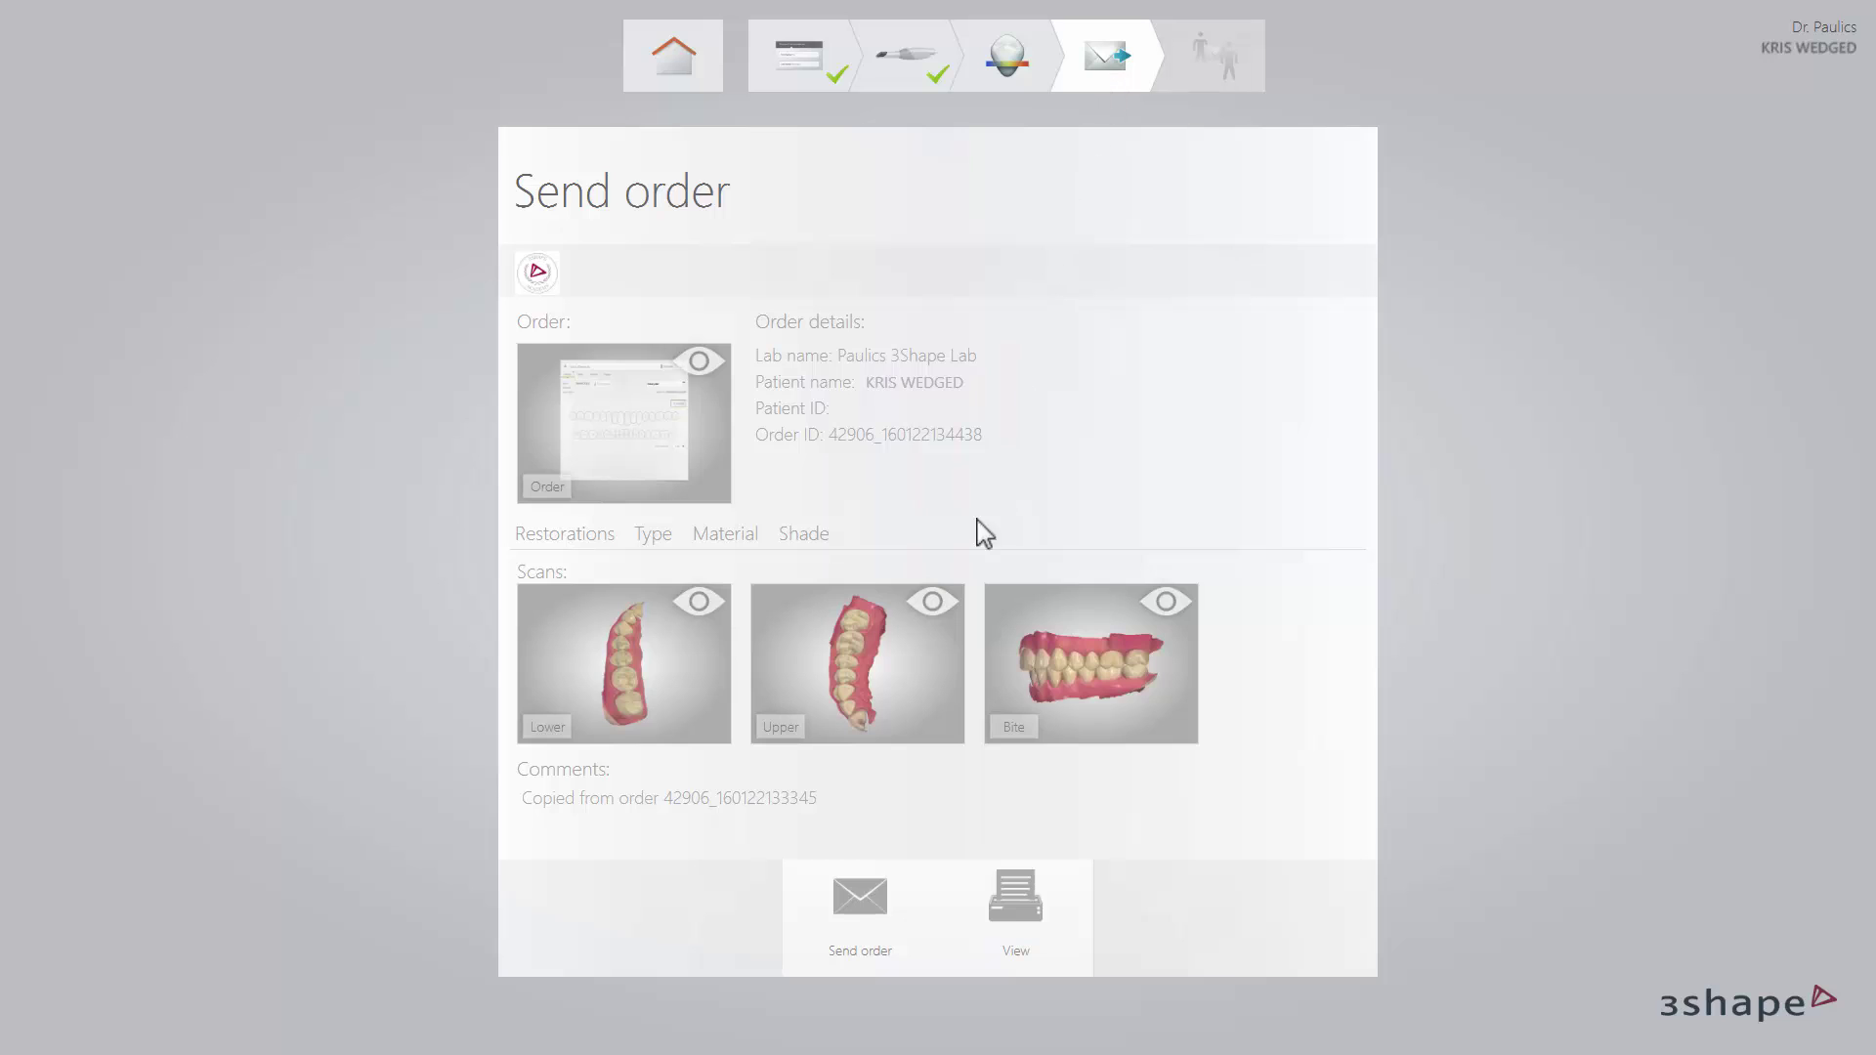
{"action": "left_click", "coordinate": [866, 933]}
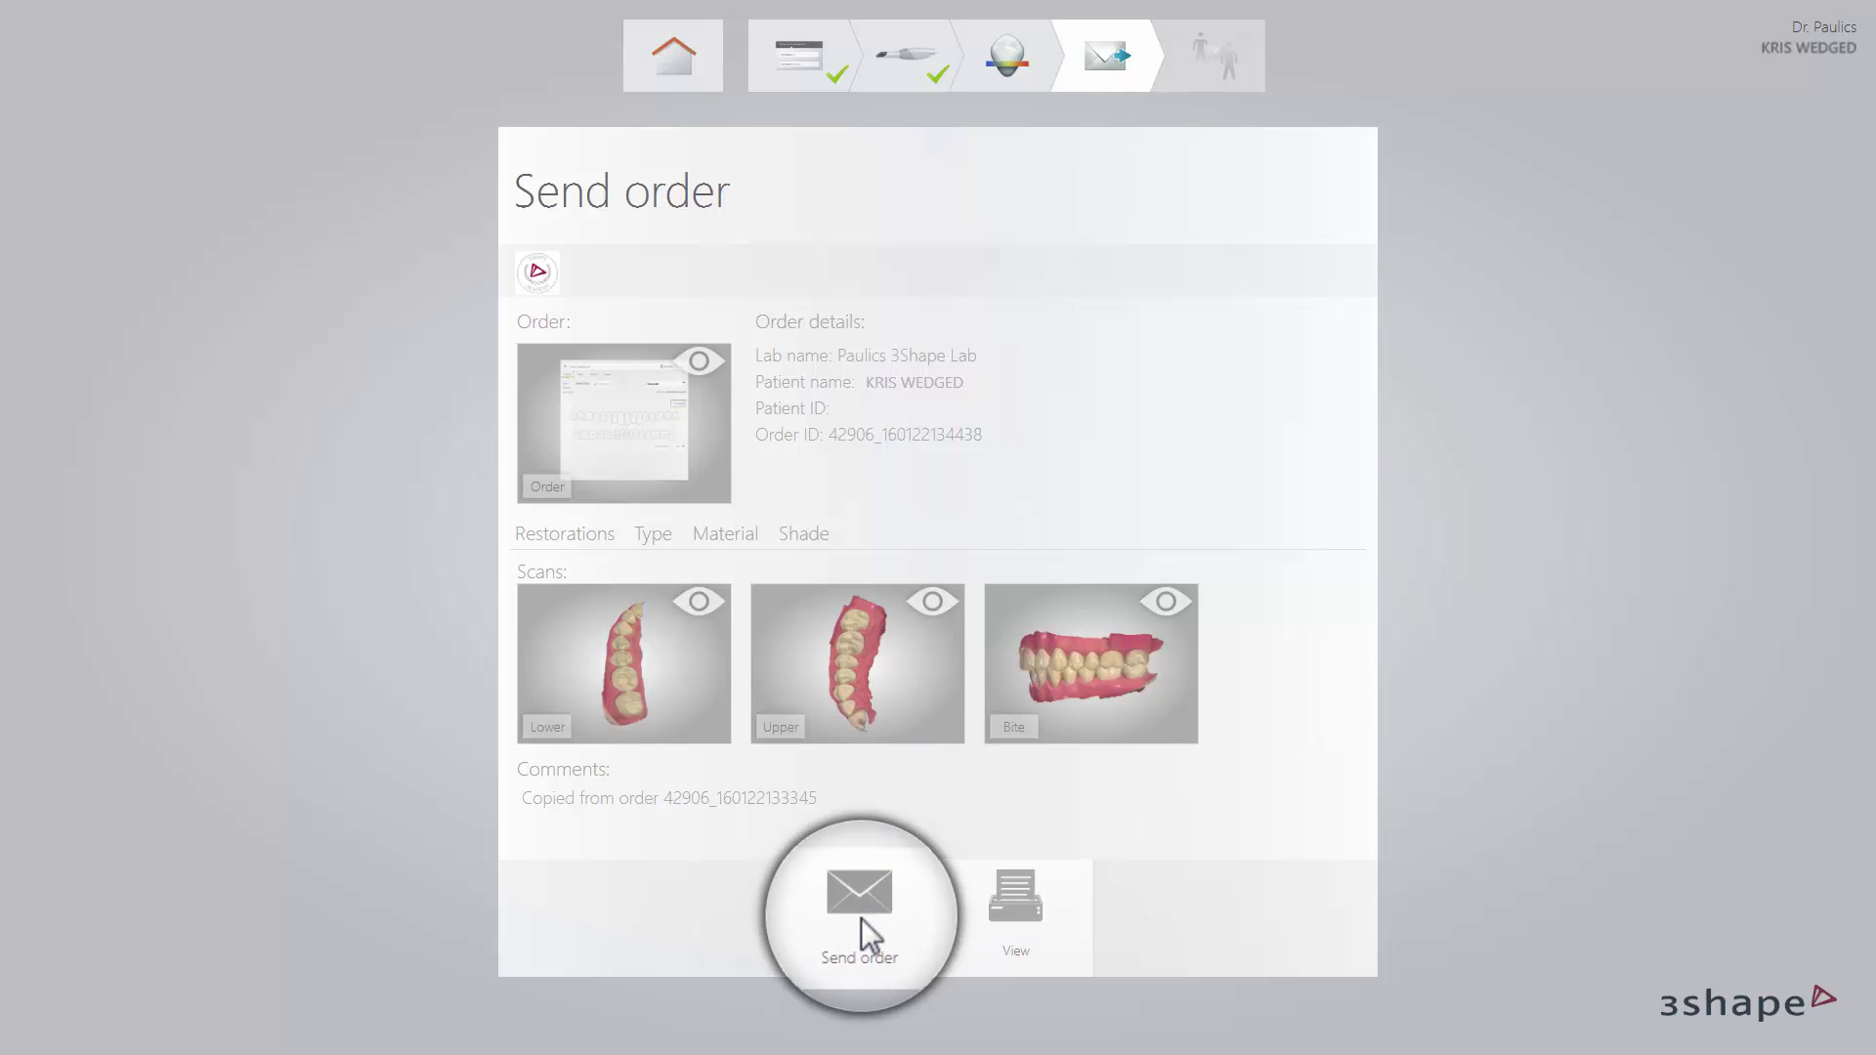